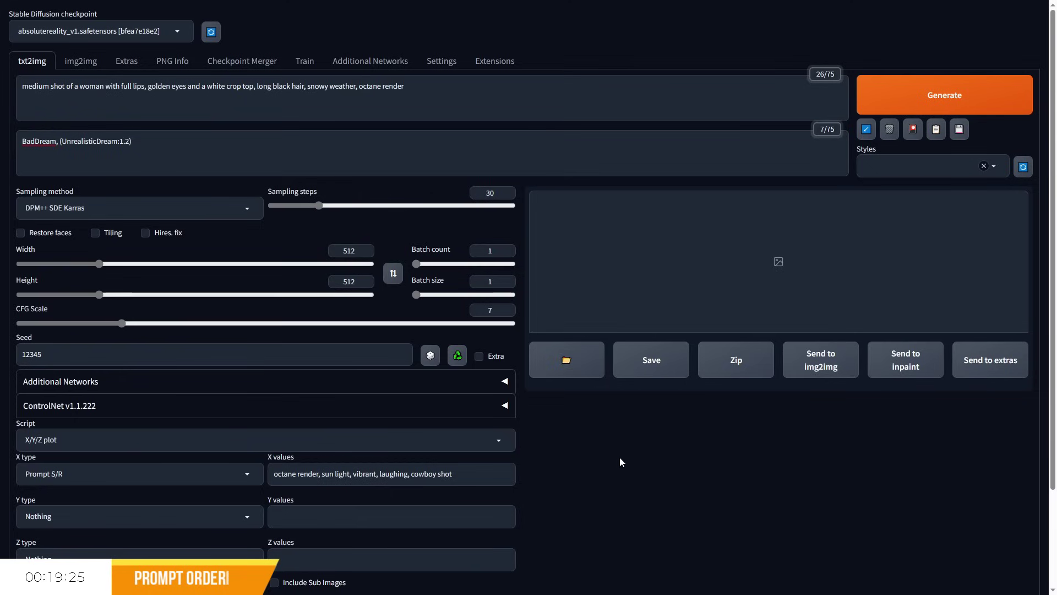
Render the prompt-order grid for octane render, sun light, vibrant, laughing and cowboy shot
left_click_drag(22, 91, 437, 101)
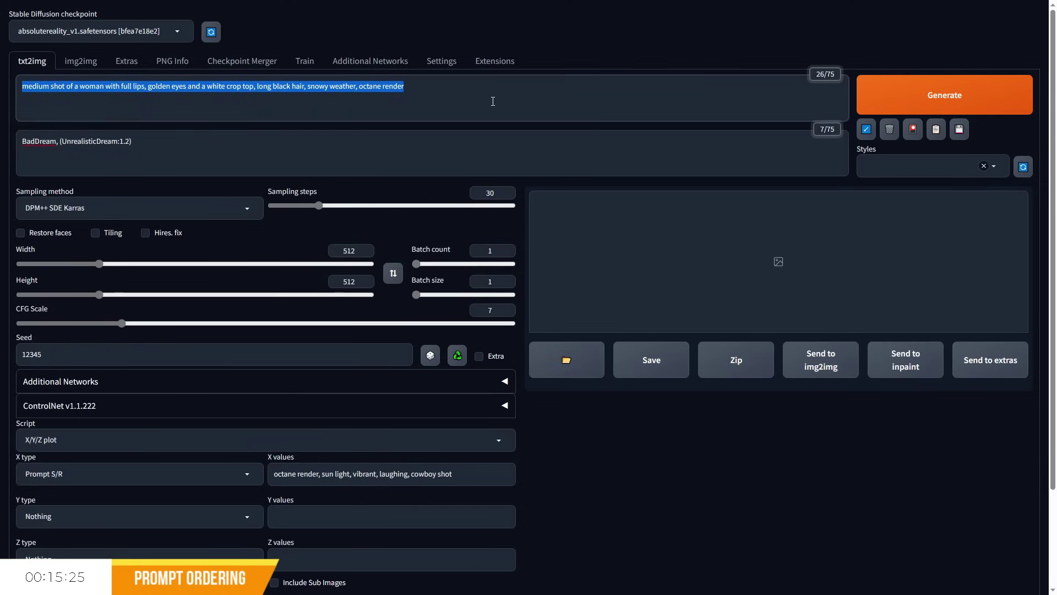
left_click(345, 471)
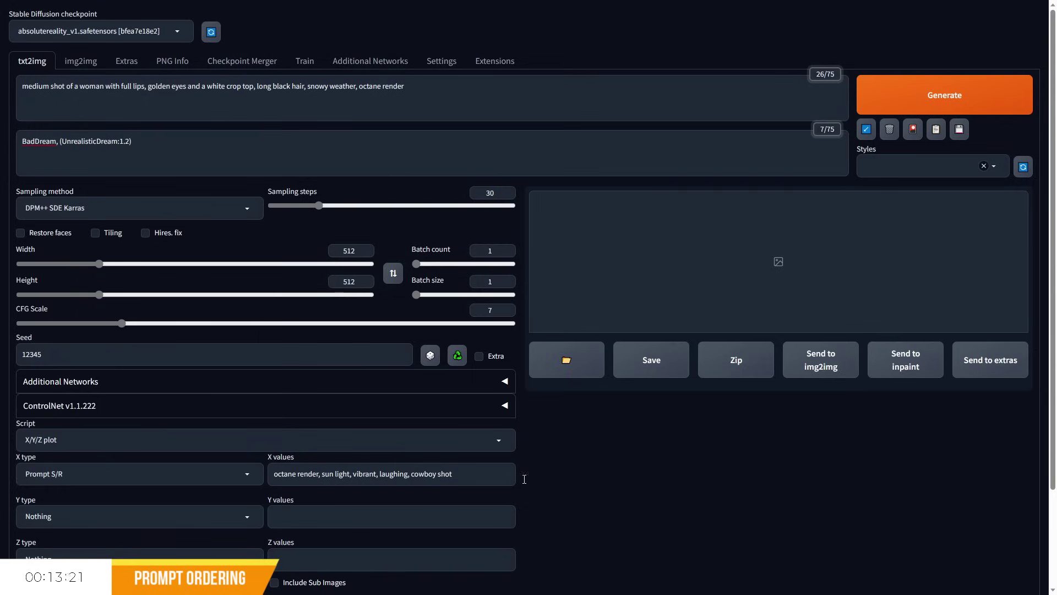
left_click(939, 96)
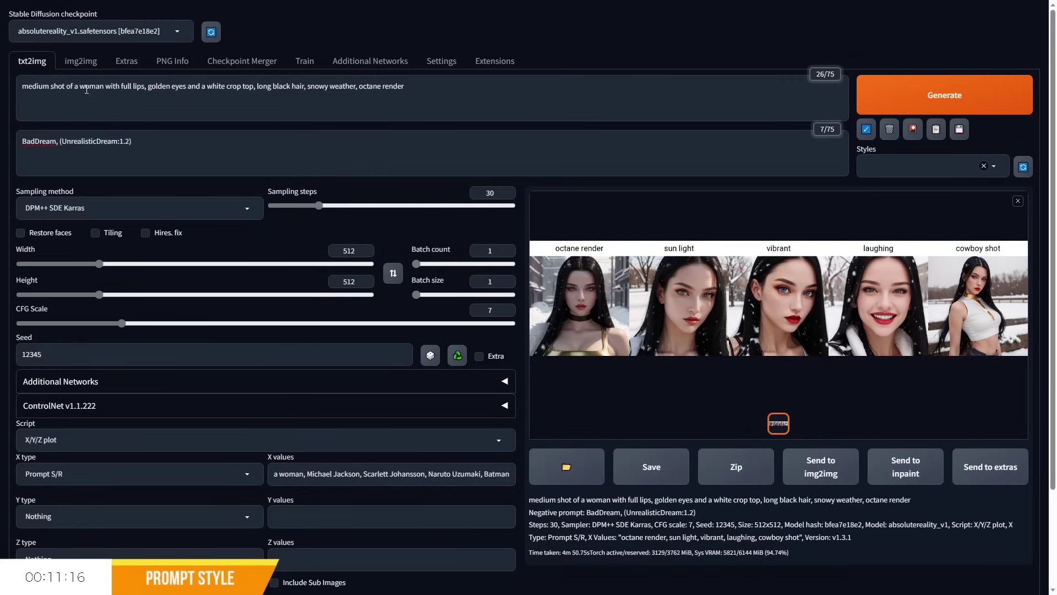
Render the grid swapping in Michael Jackson, Scarlett Johansson, Naruto Uzumaki and Batman, noting the 26/75 token count
left_click(946, 99)
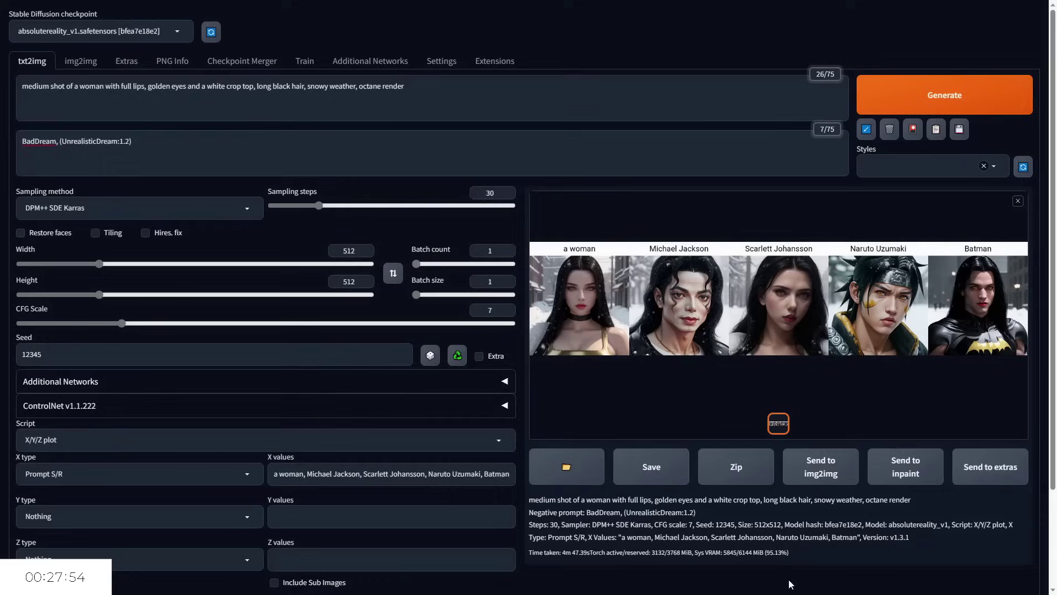
left_click_drag(838, 77, 818, 80)
left_click(815, 85)
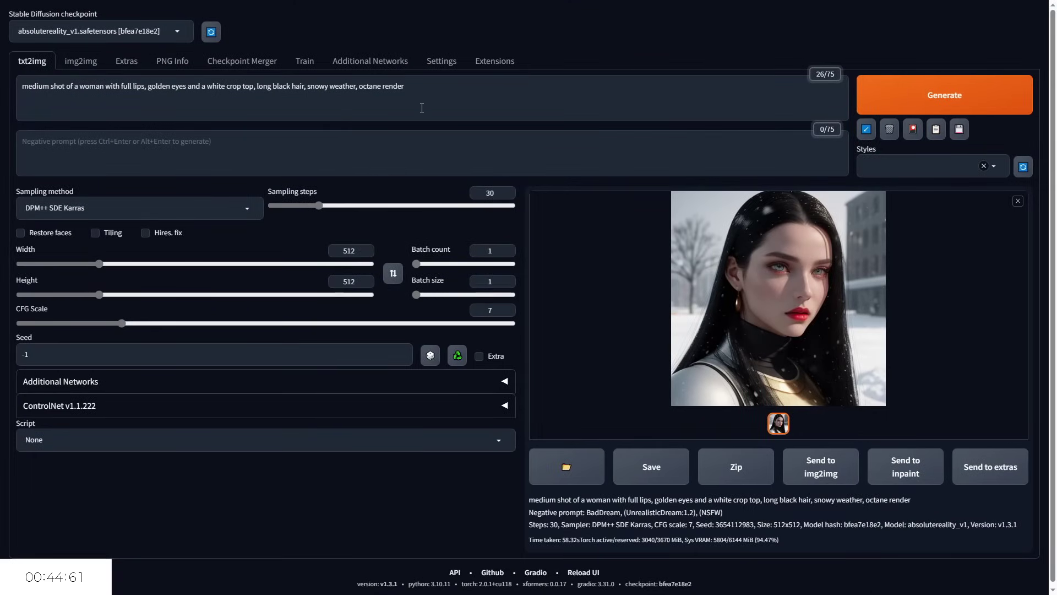
Generate a single snowy-street portrait with an empty negative prompt
left_click_drag(421, 107, 18, 90)
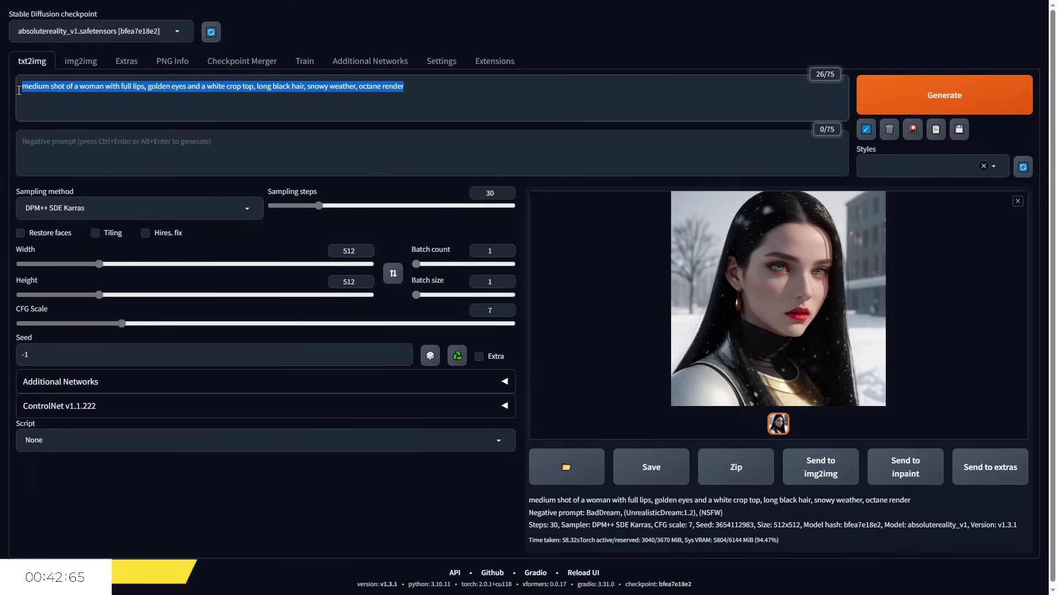
left_click(493, 97)
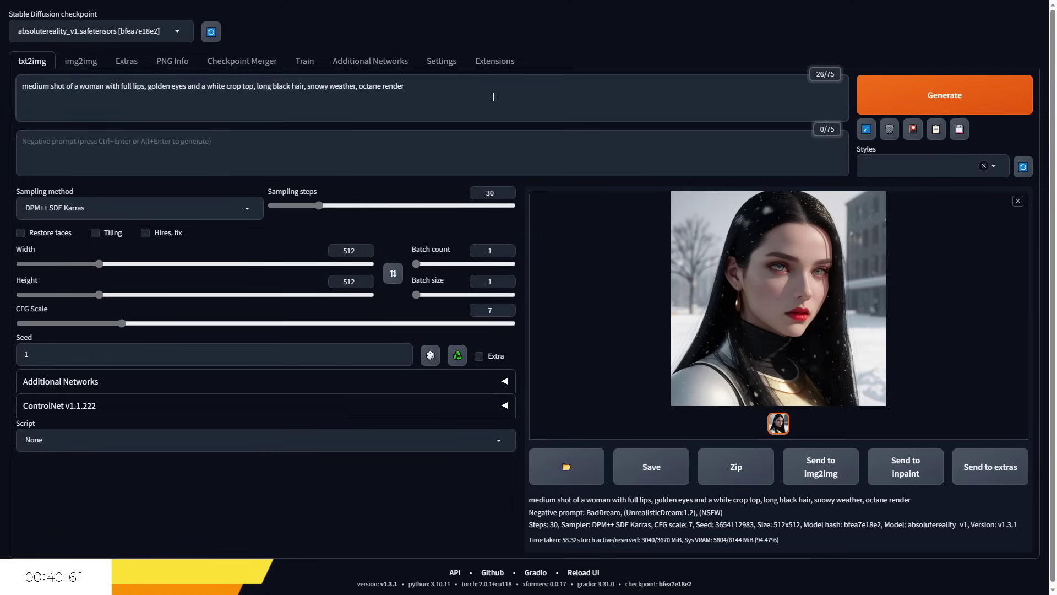
left_click(945, 98)
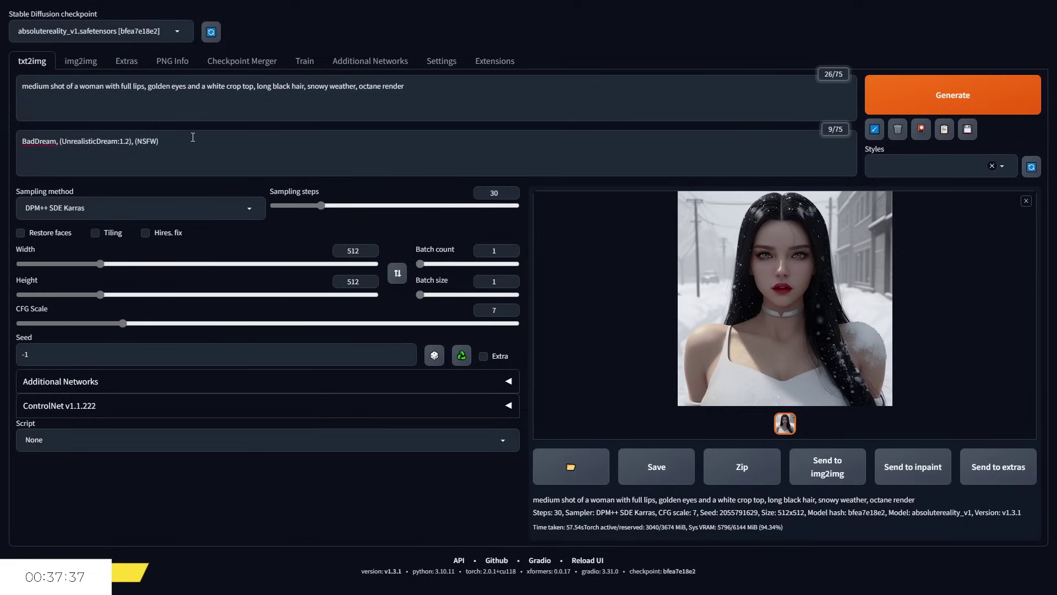
Generate an image with negative prompt 'BadDream, (UnrealisticDream:1.2), (NSFW)'
left_click_drag(159, 141, 21, 141)
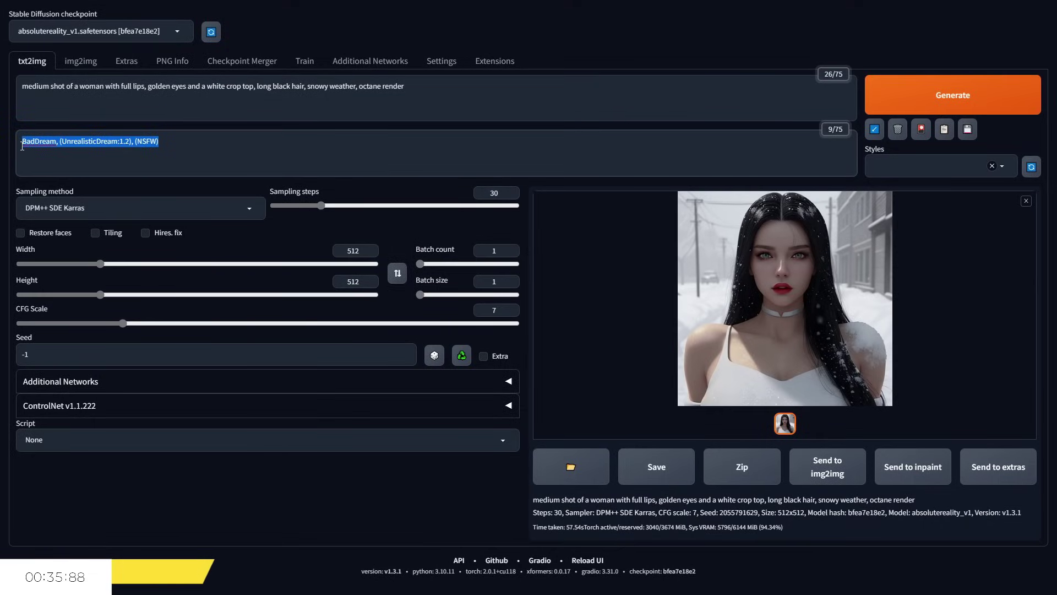
left_click(216, 154)
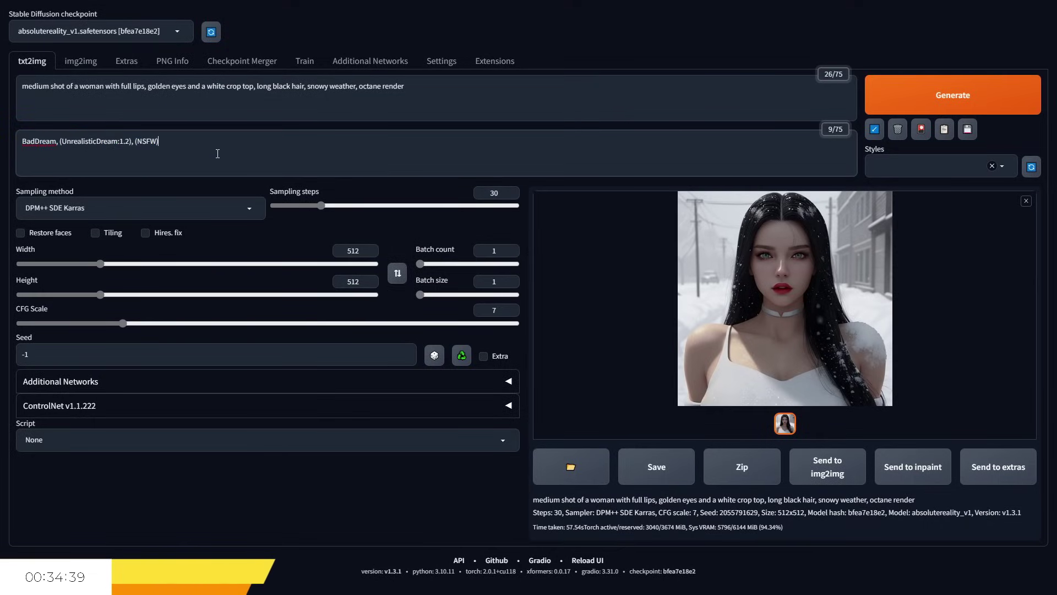
left_click(953, 99)
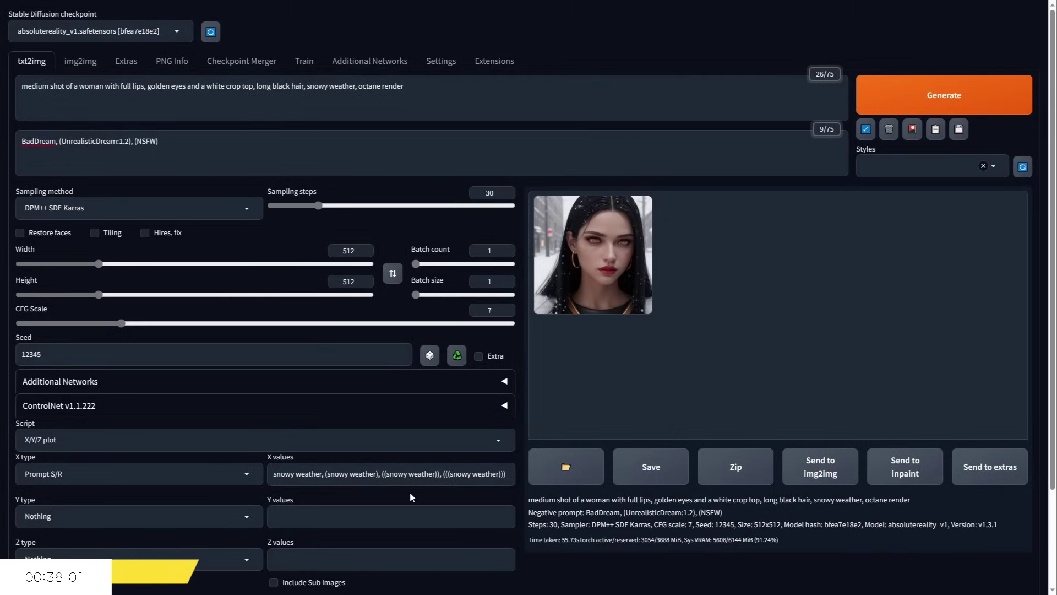
Render the snowy weather grid with zero to three parentheses of emphasis
left_click_drag(274, 475, 517, 478)
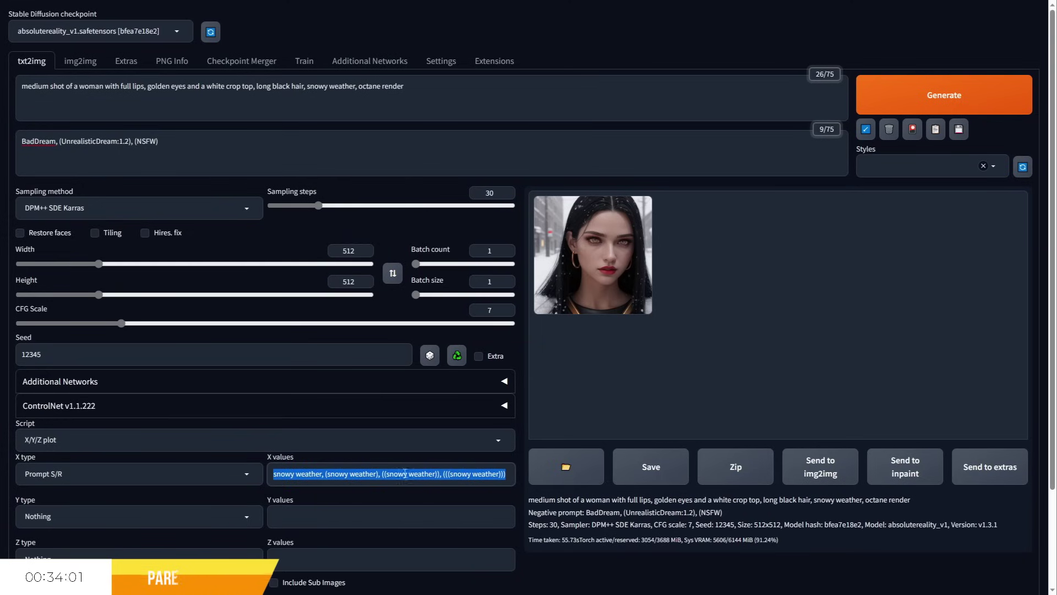
left_click(401, 493)
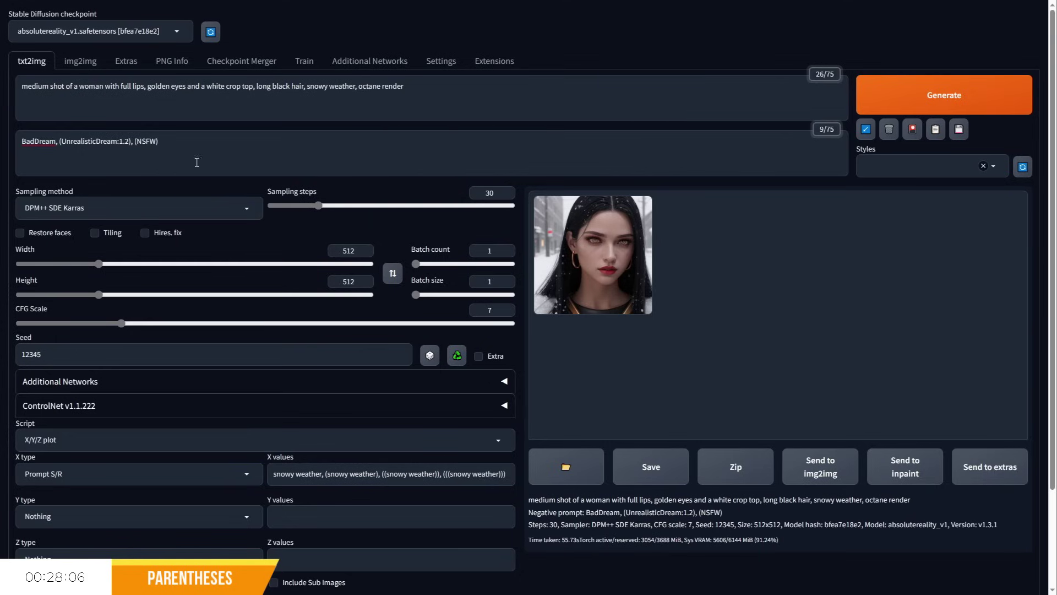
left_click(894, 113)
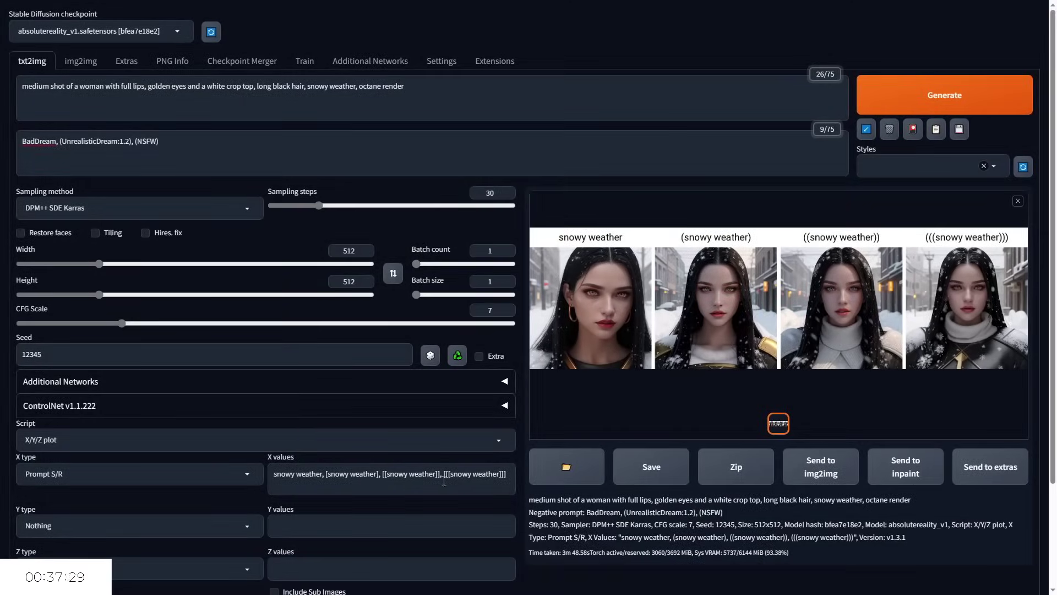
Render the snowy weather grid with zero to three square brackets
left_click_drag(514, 478, 273, 477)
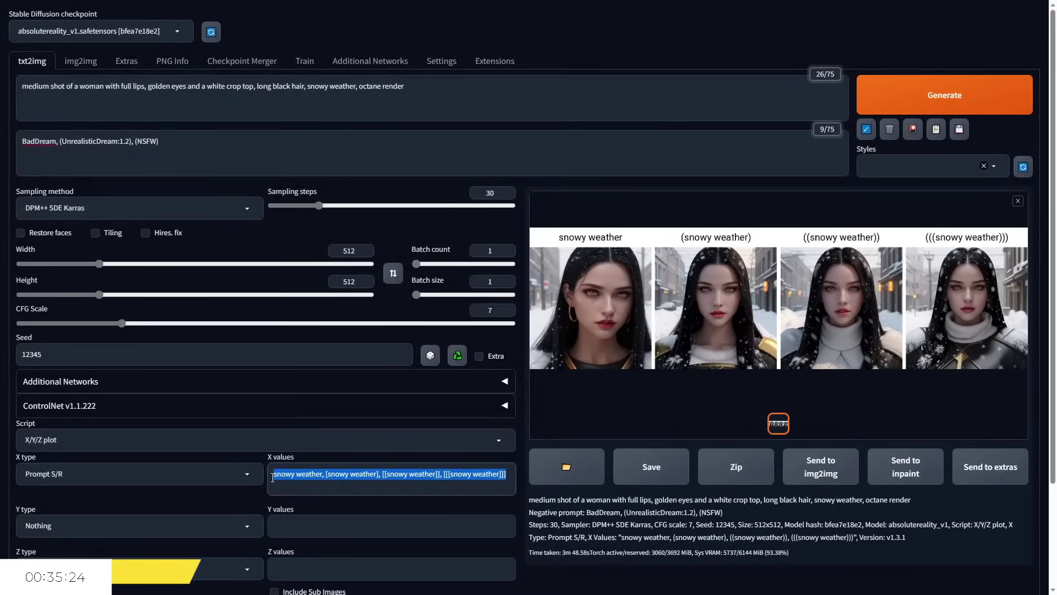
left_click(661, 589)
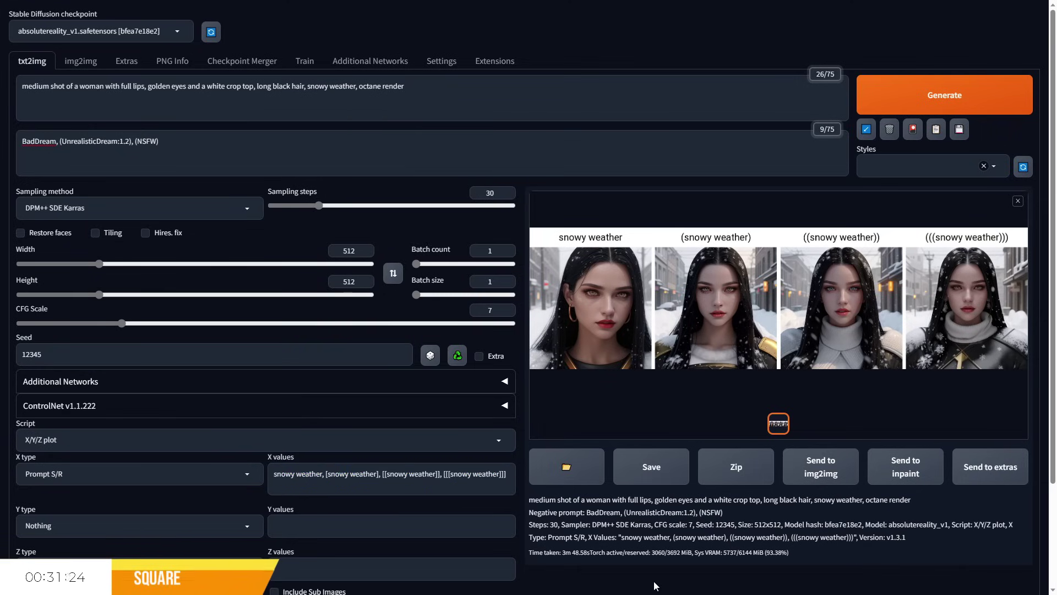
left_click(931, 97)
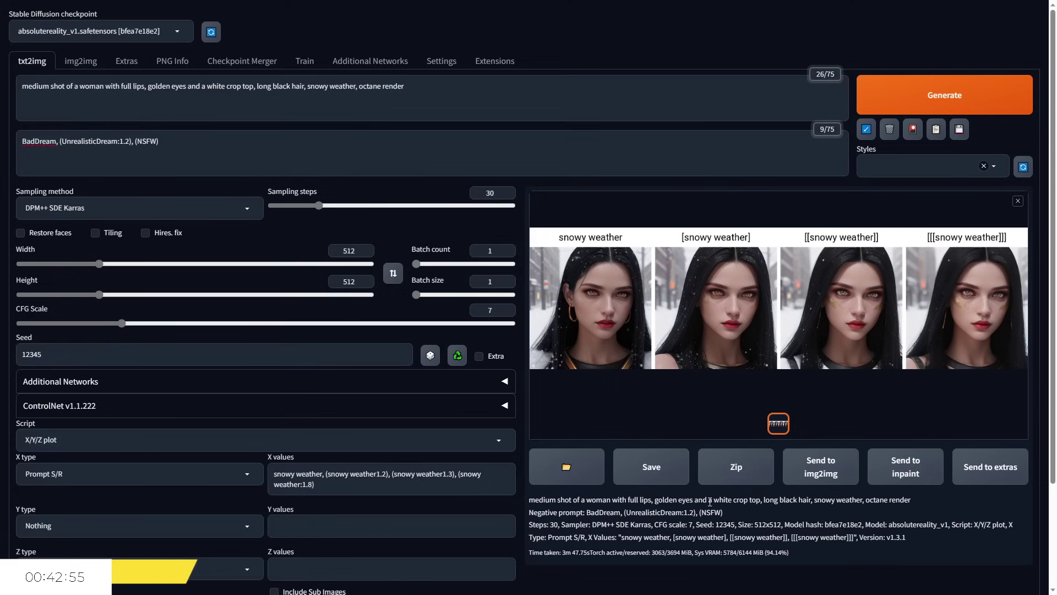
Render the snowy weather grid with weights 1.2, 1.3 and 1.8
left_click_drag(314, 485, 272, 472)
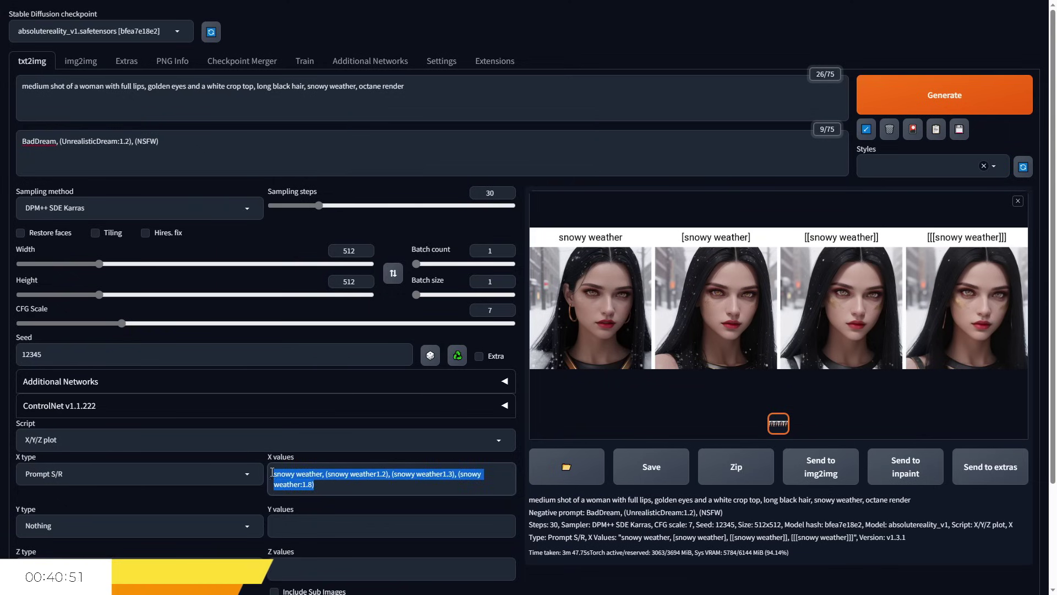
key("Right")
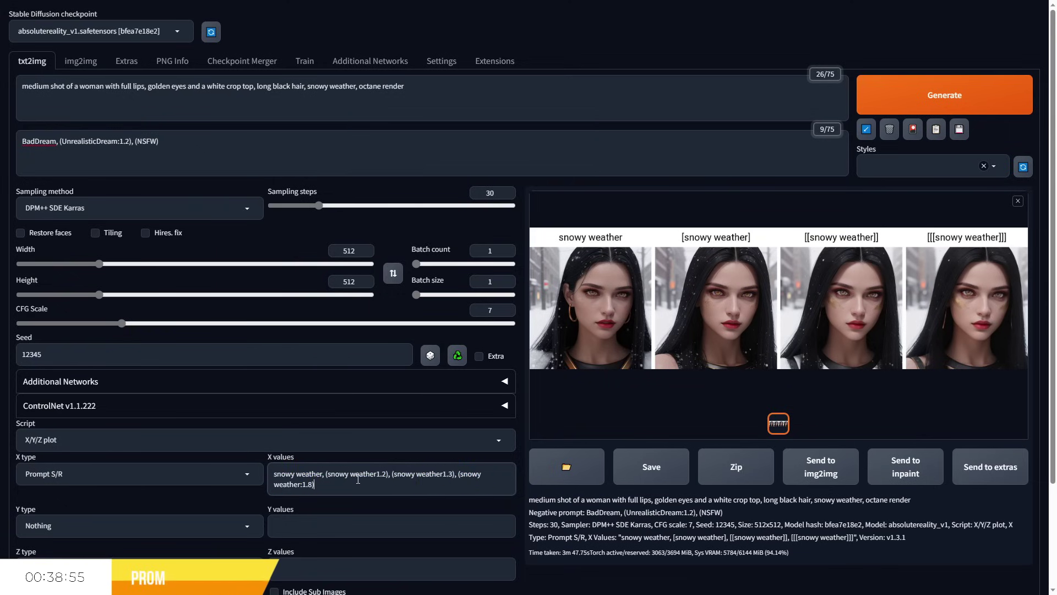
left_click(944, 78)
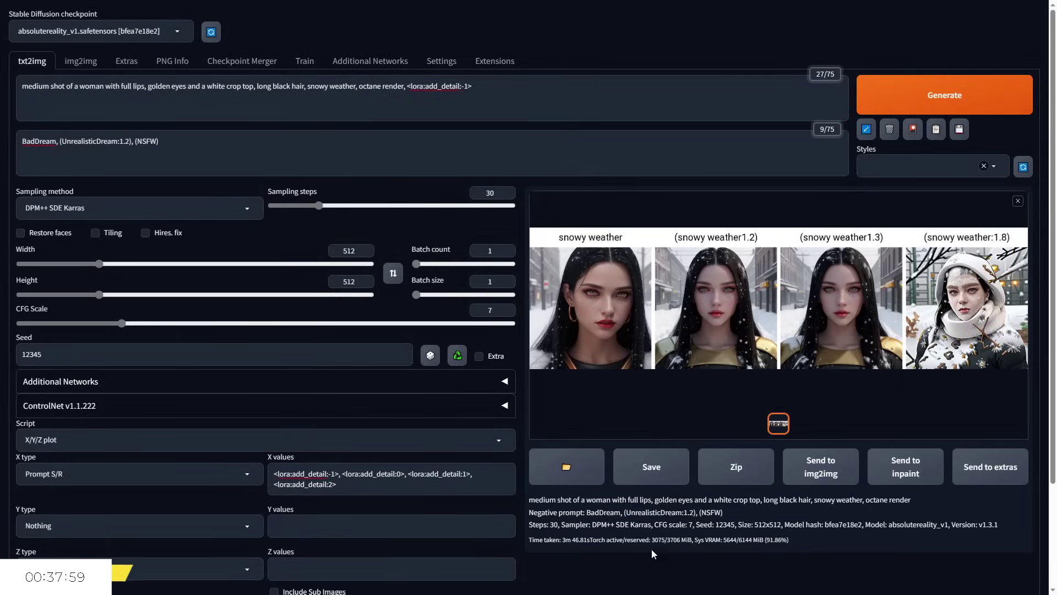
Render the grid comparing add_detail LoRA weights -1, 0, 1 and 2
left_click_drag(337, 484, 273, 469)
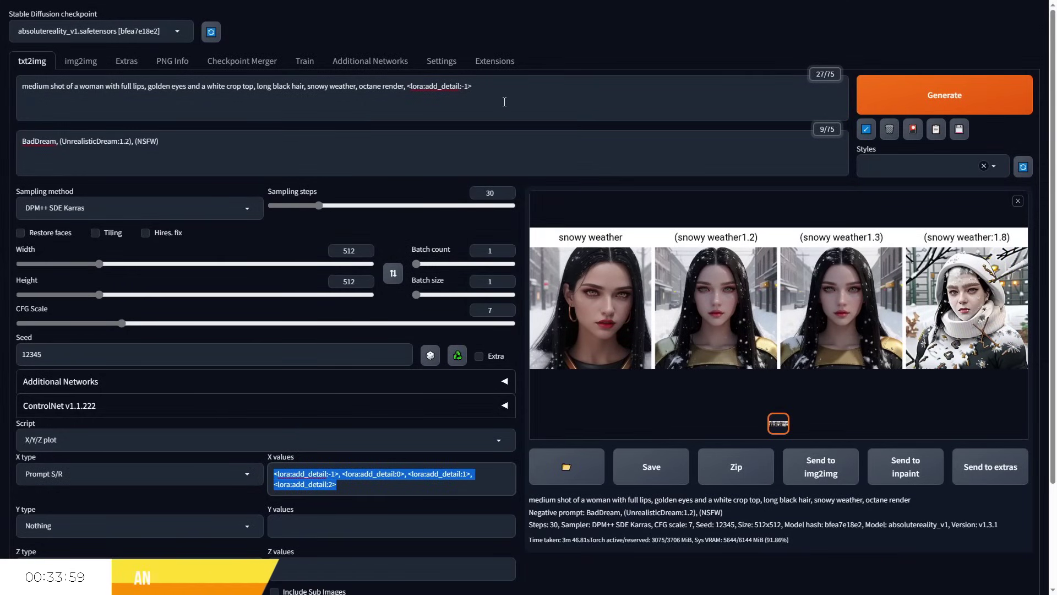
left_click_drag(472, 86, 406, 86)
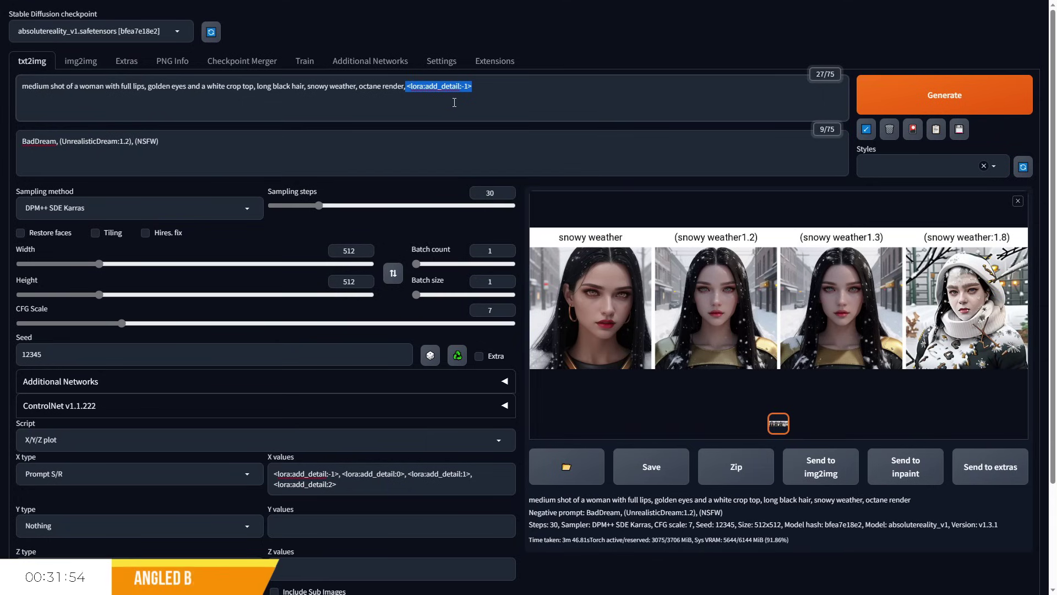
left_click(475, 88)
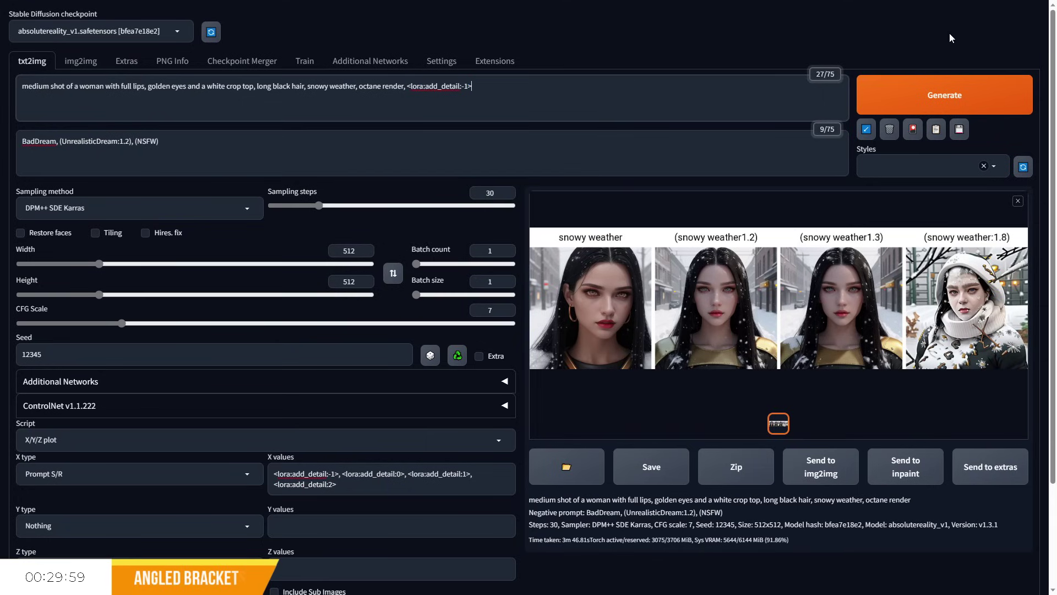
left_click(943, 95)
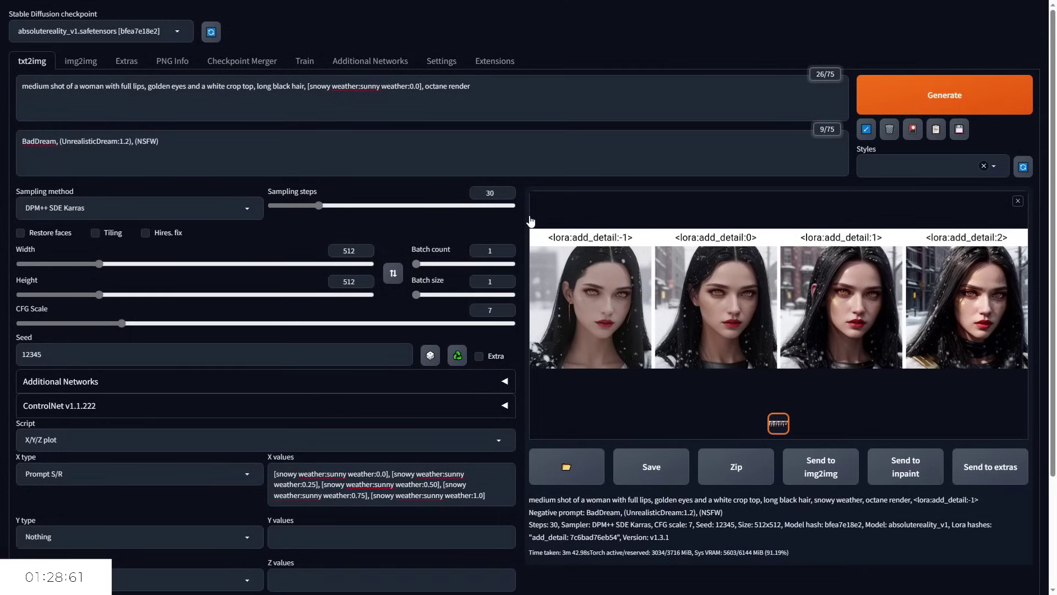
Render the snowy-to-sunny weather grid at switch points 0.0, 0.25, 0.50, 0.75 and 1.0
left_click_drag(492, 498, 274, 474)
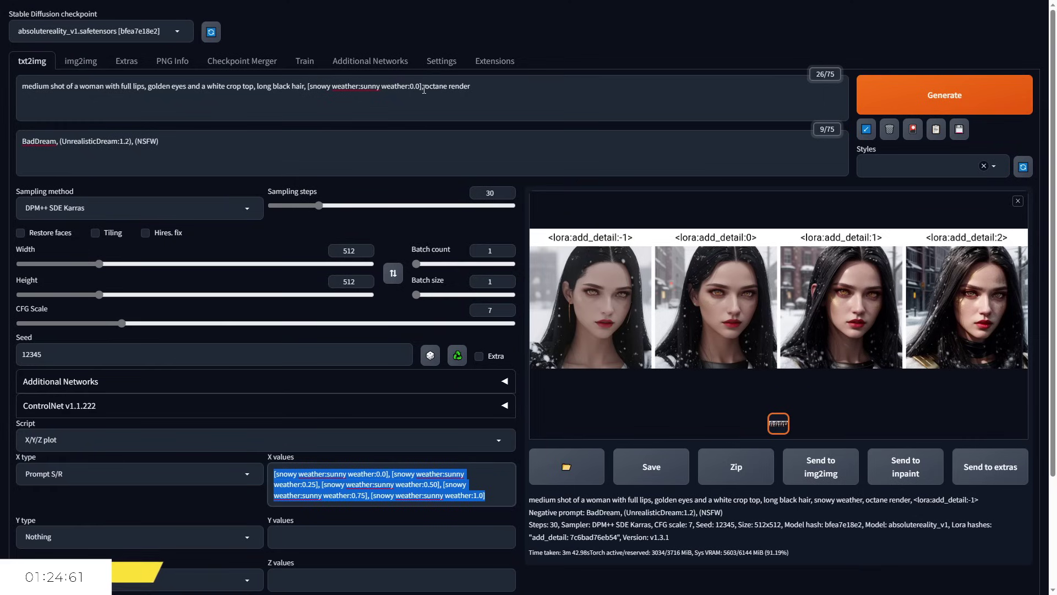
left_click_drag(422, 87, 307, 94)
left_click(661, 124)
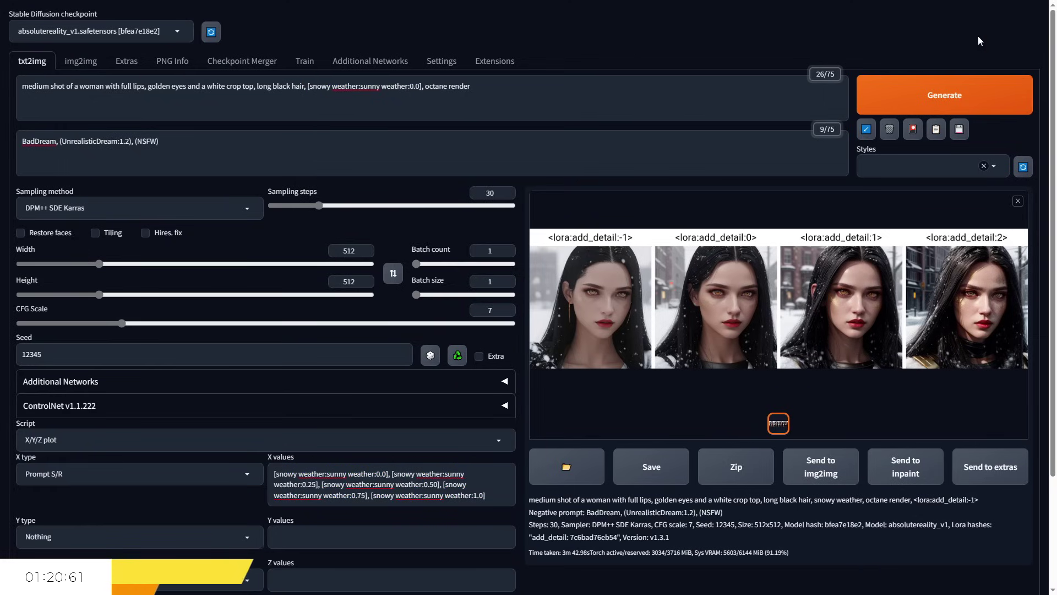
left_click(946, 99)
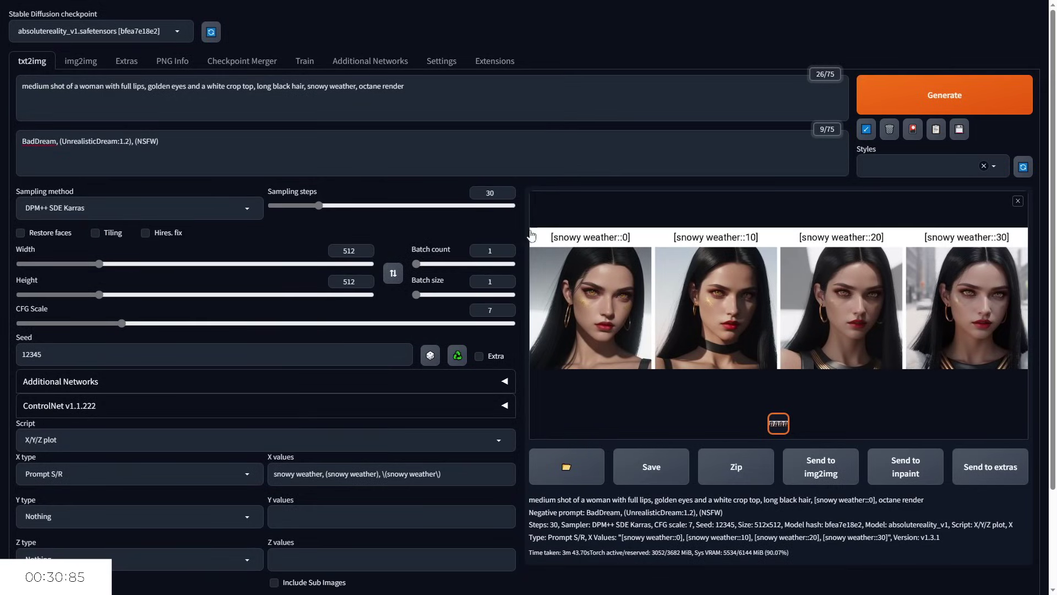
Render the grid of snowy weather plain, as (snowy weather) and as \(snowy weather\)
double_click(334, 94)
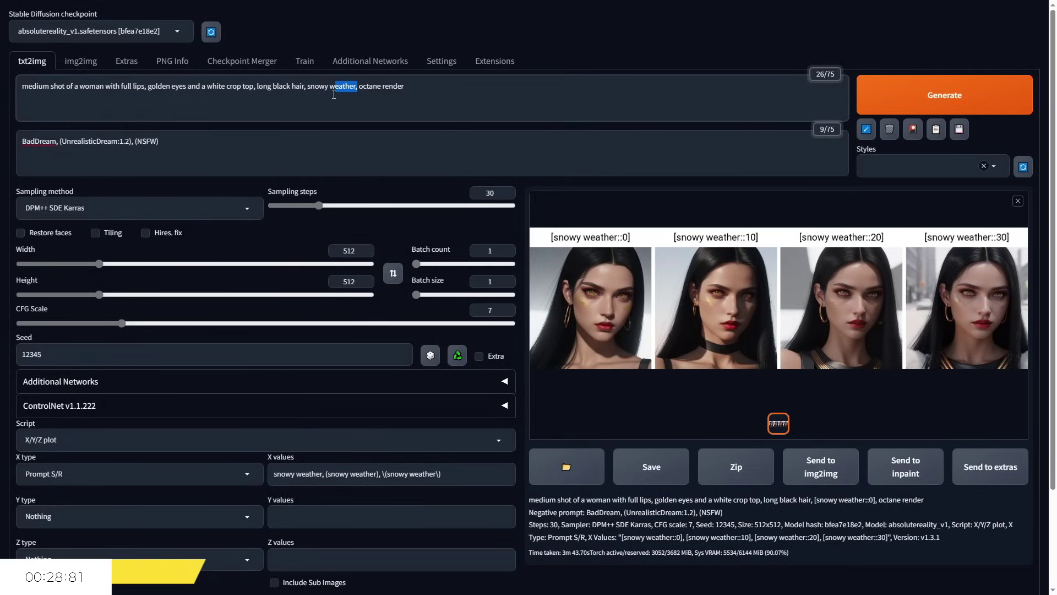
left_click_drag(333, 95, 311, 88)
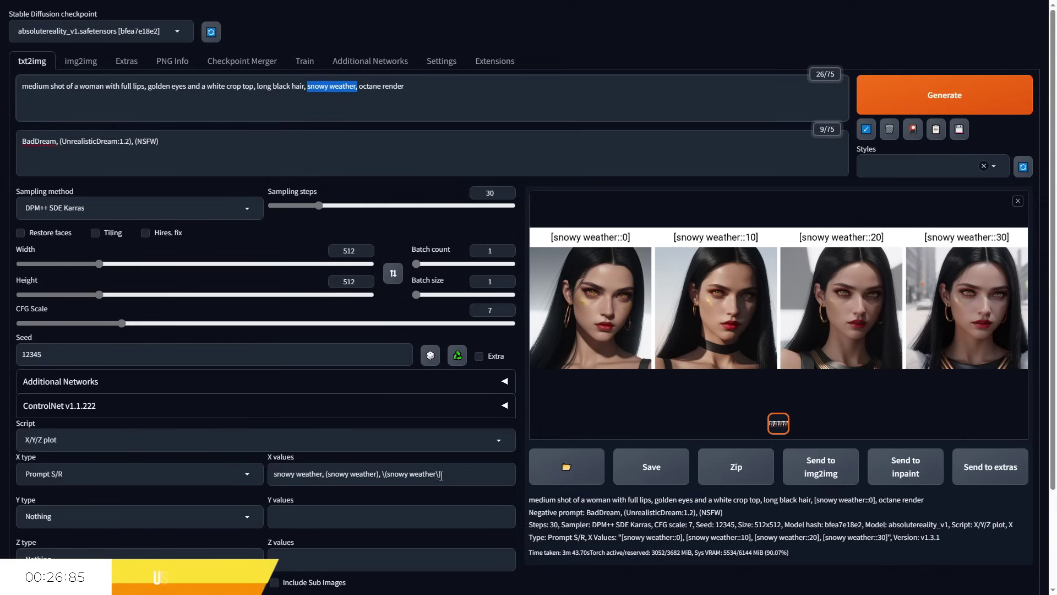
left_click_drag(440, 476, 283, 474)
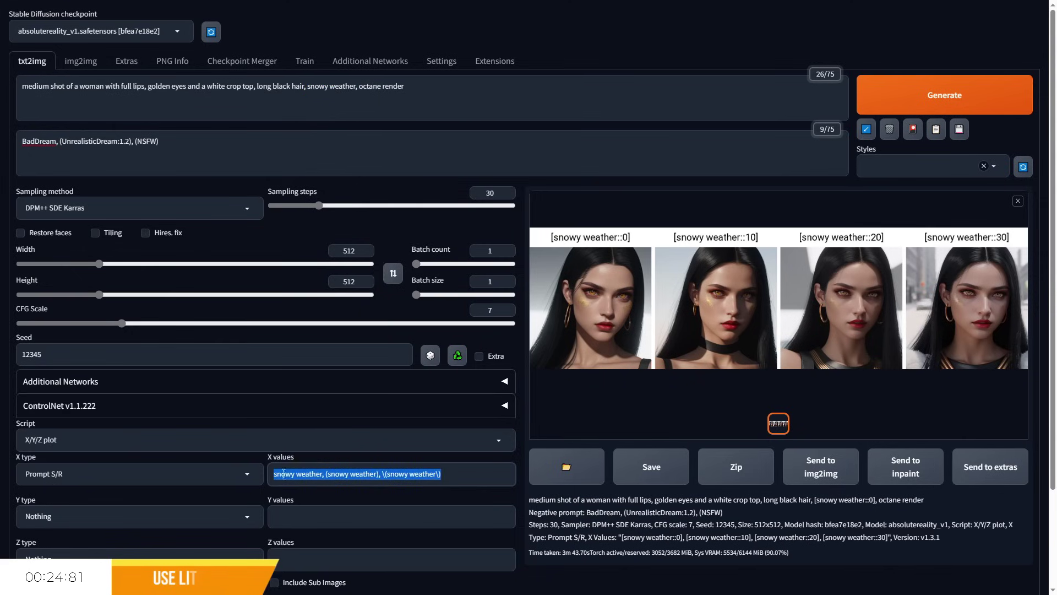
left_click(443, 475)
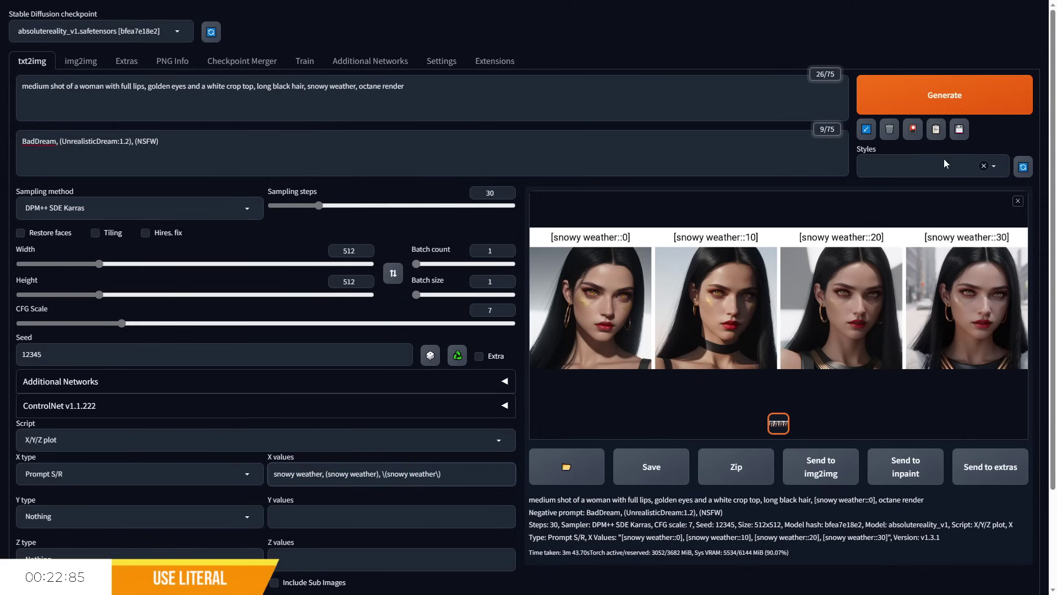
left_click(945, 98)
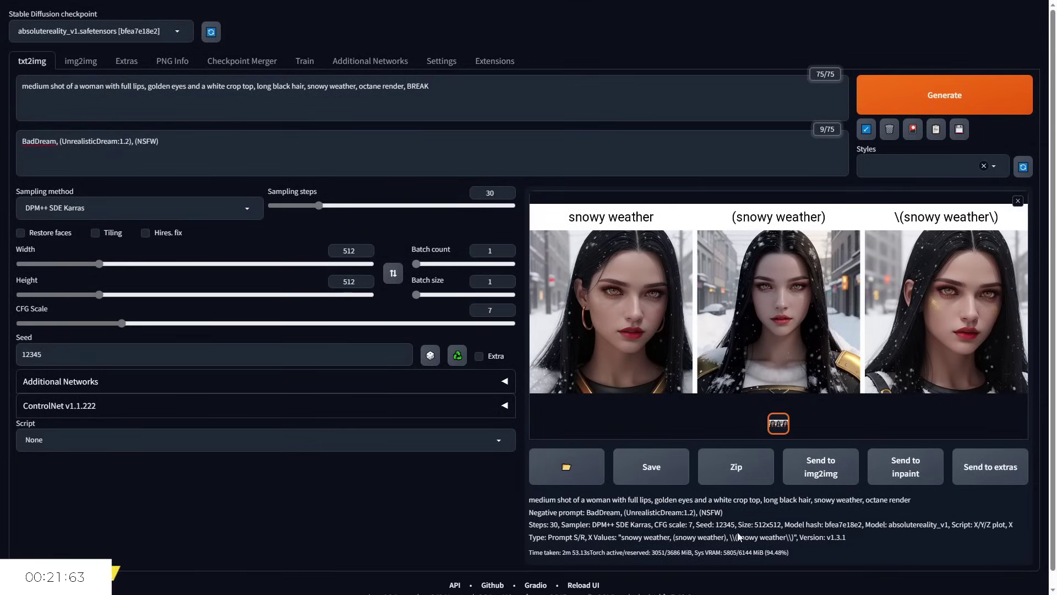
Select the trailing BREAK keyword in the positive prompt and delete it
double_click(411, 88)
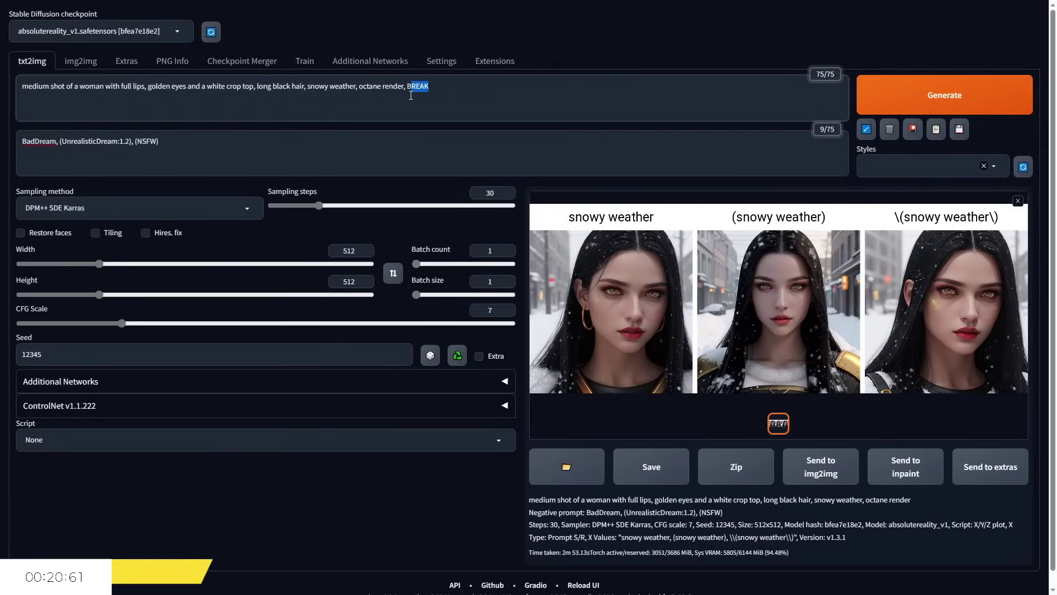
left_click(462, 90)
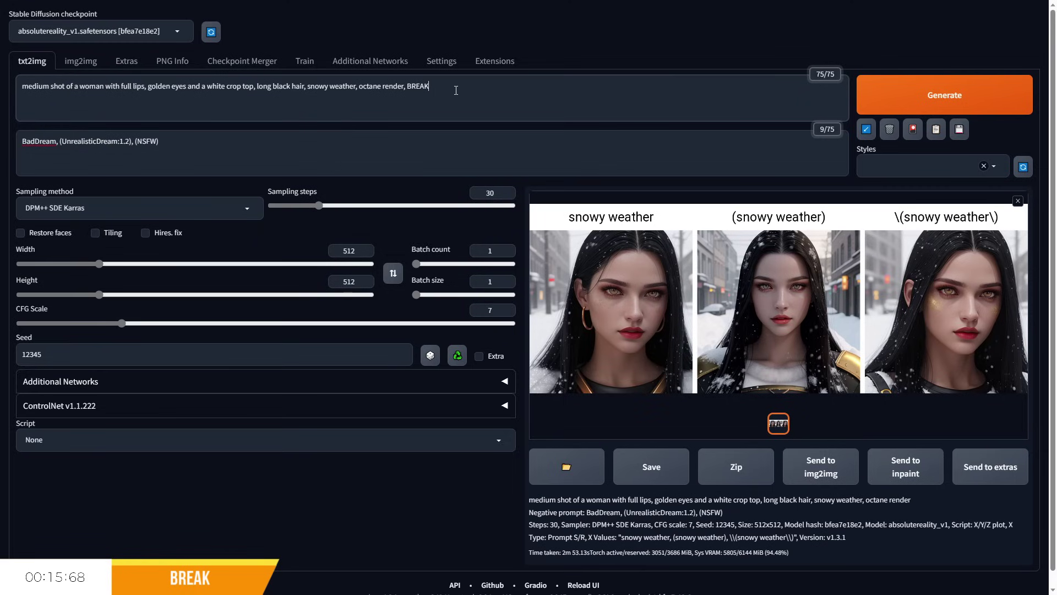
left_click_drag(456, 90, 409, 92)
key("BackSpace")
key("BackSpace")
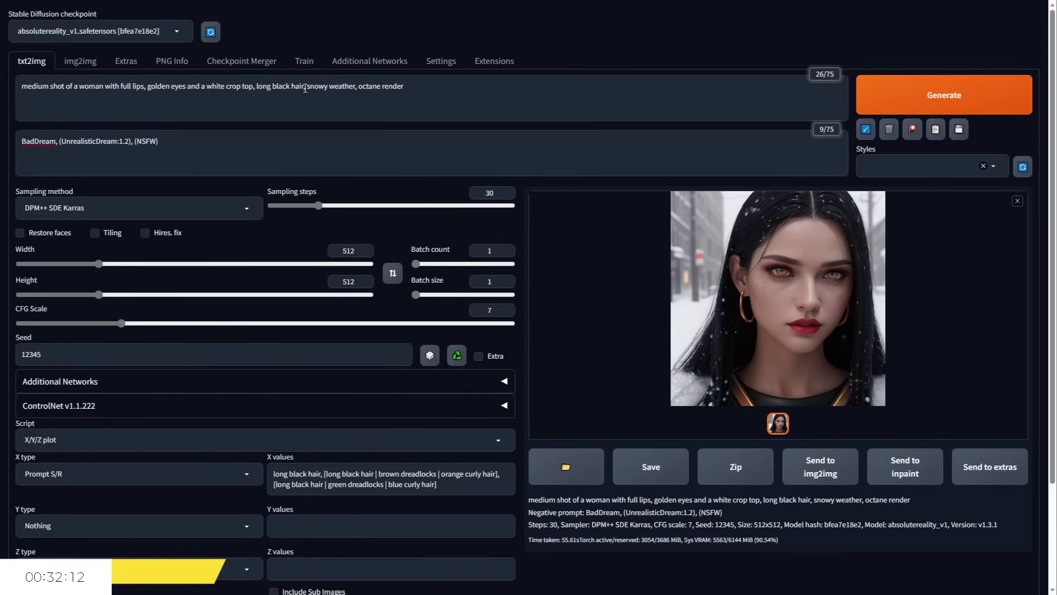
Generate the grid of long black hair versus the '[long black hair | ...]' alternating variants
left_click_drag(305, 88, 256, 87)
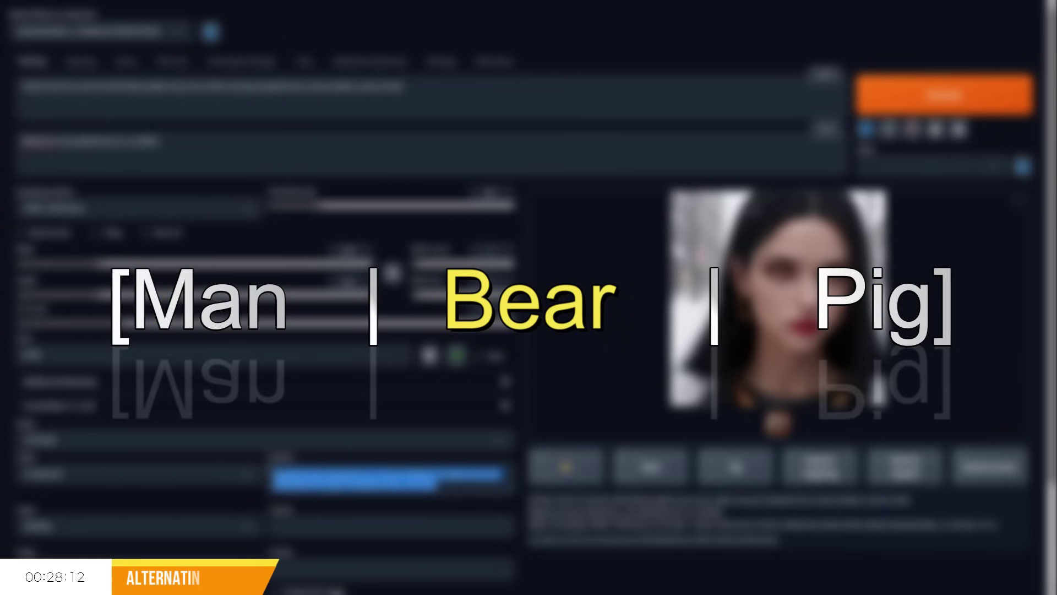
left_click(437, 484)
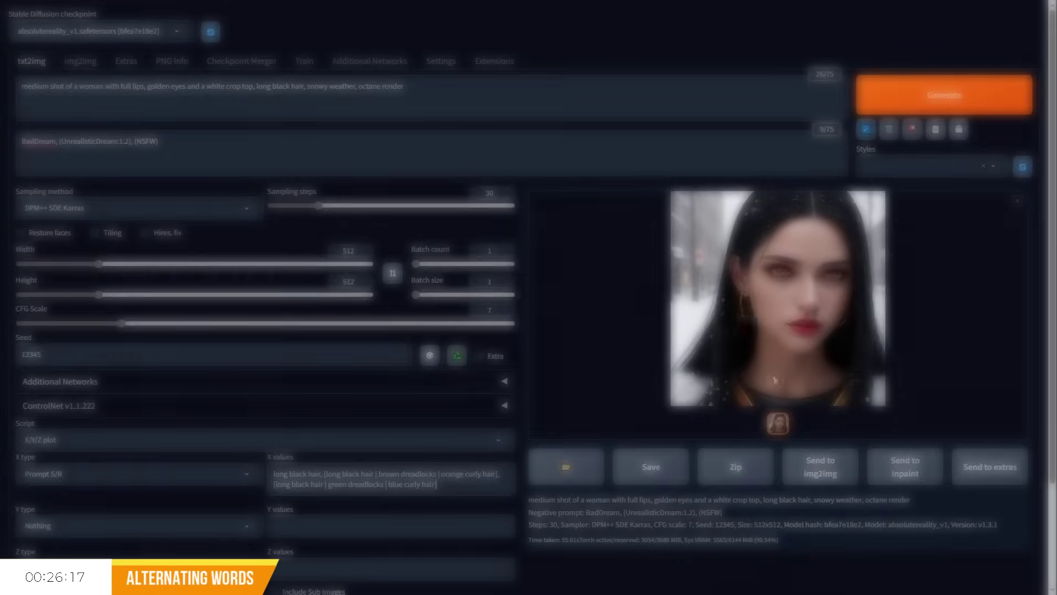
left_click(925, 95)
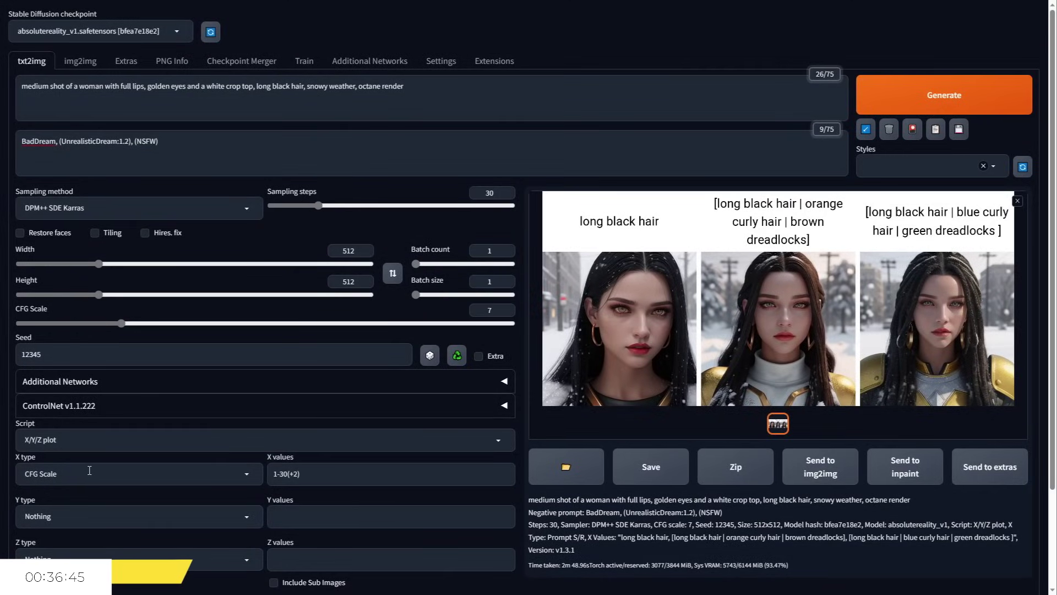
Set the X axis type to CFG Scale with values 1-30(+2) and render the grid
left_click(61, 474)
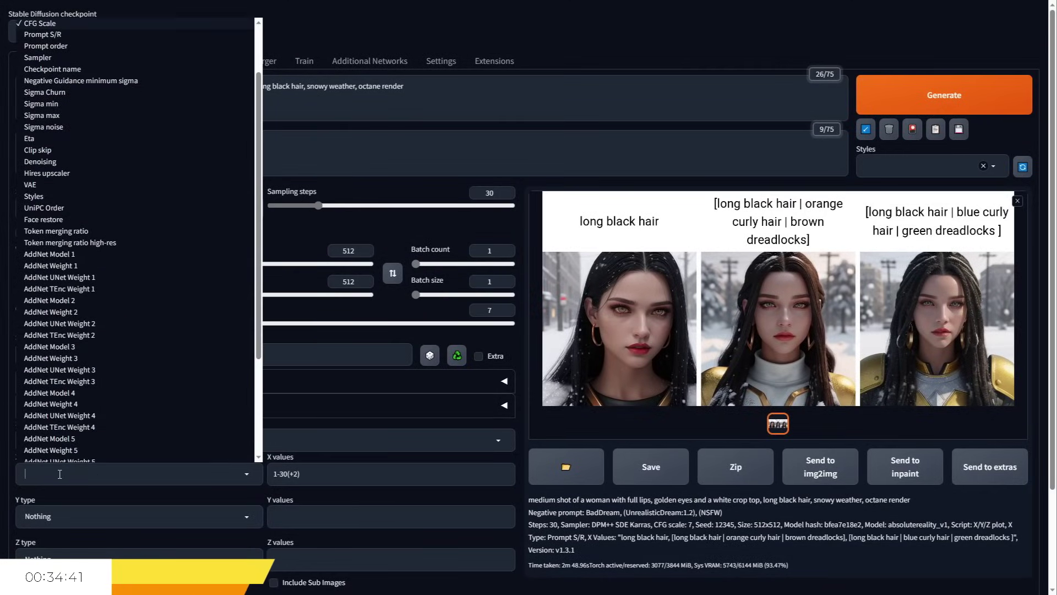
left_click(51, 25)
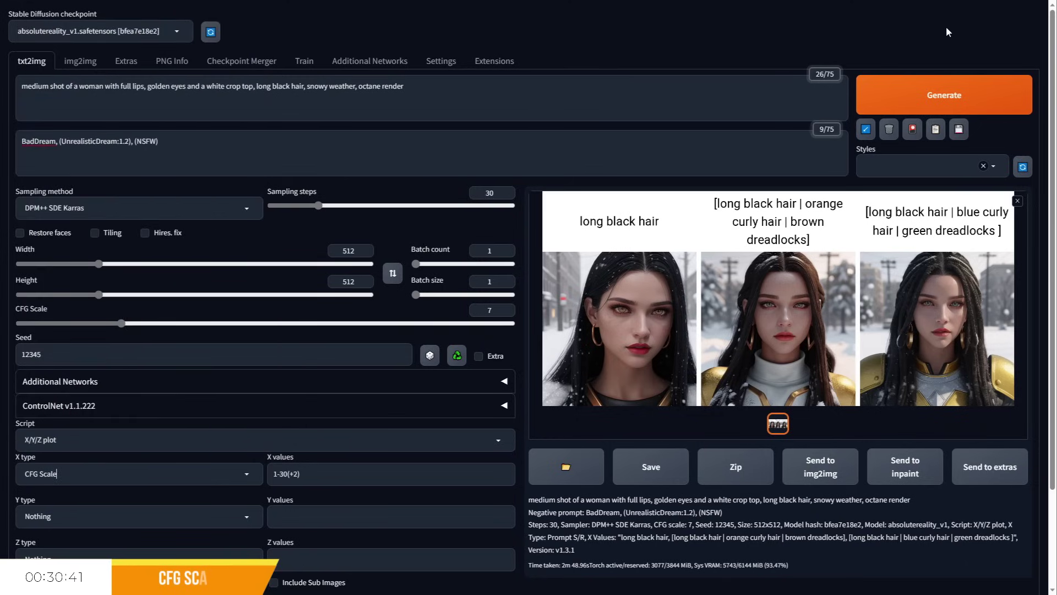
left_click(947, 98)
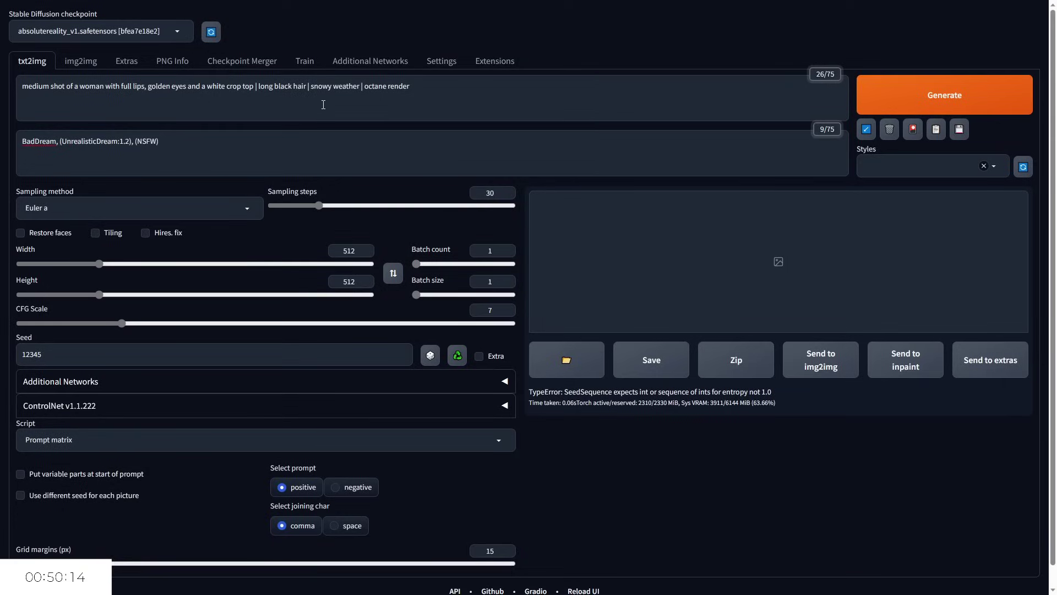
Render the eight-image prompt matrix of long black hair, snowy weather and octane render
double_click(362, 93)
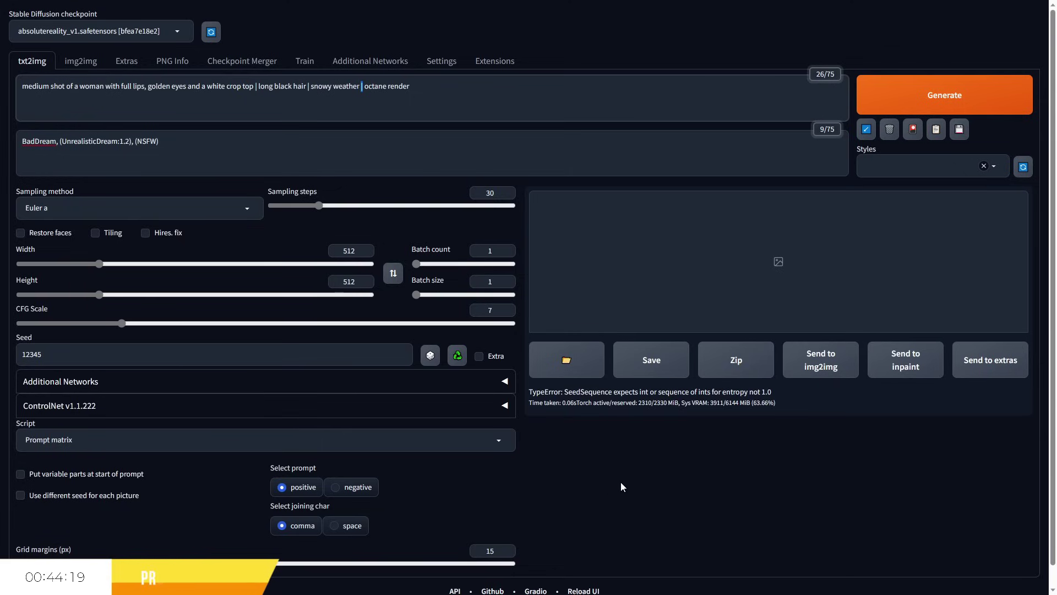
left_click(944, 94)
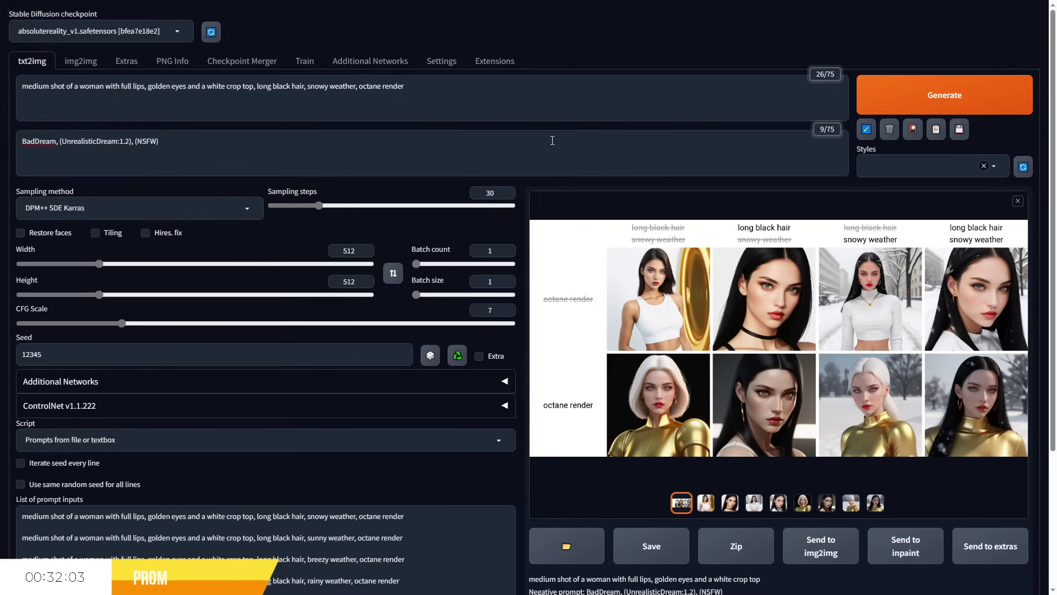
scroll(526, 164, "down", 2)
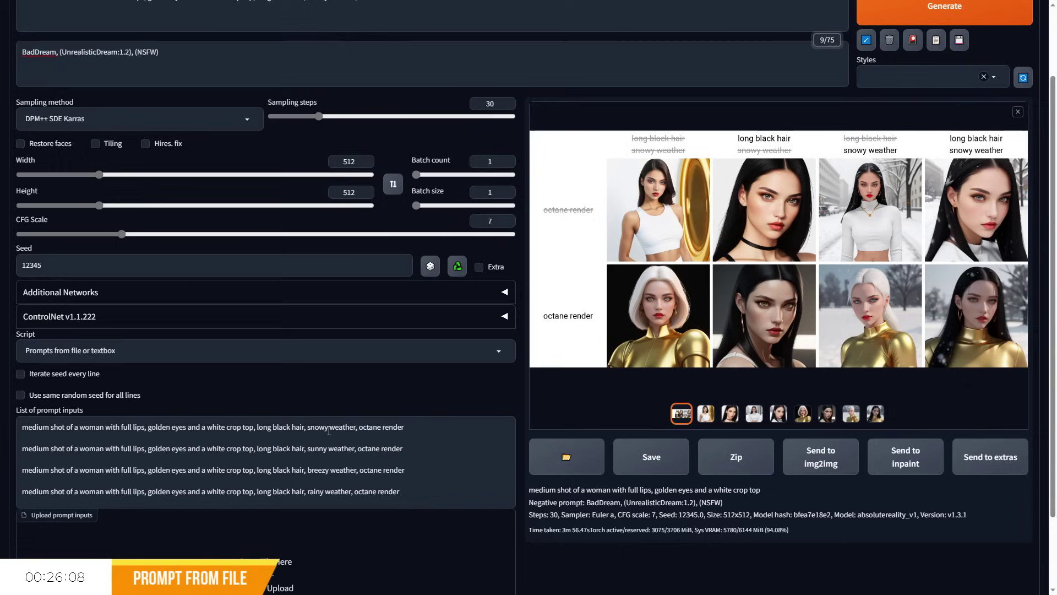
left_click_drag(307, 427, 405, 428)
left_click(337, 449)
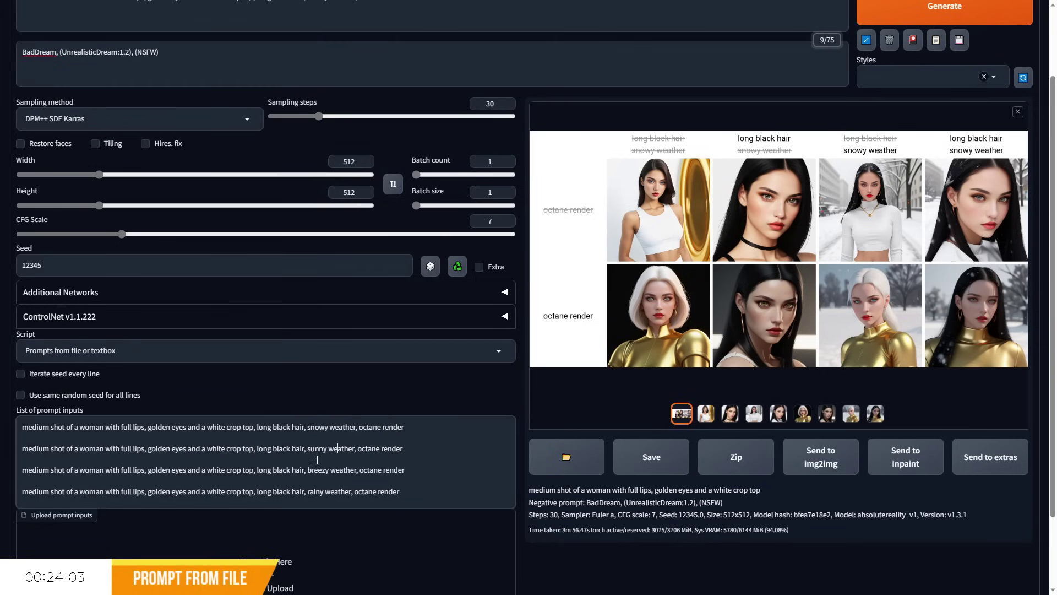
left_click(325, 492)
Start rendering one image each for the snowy, sunny, breezy and rainy prompt lines
left_click(954, 18)
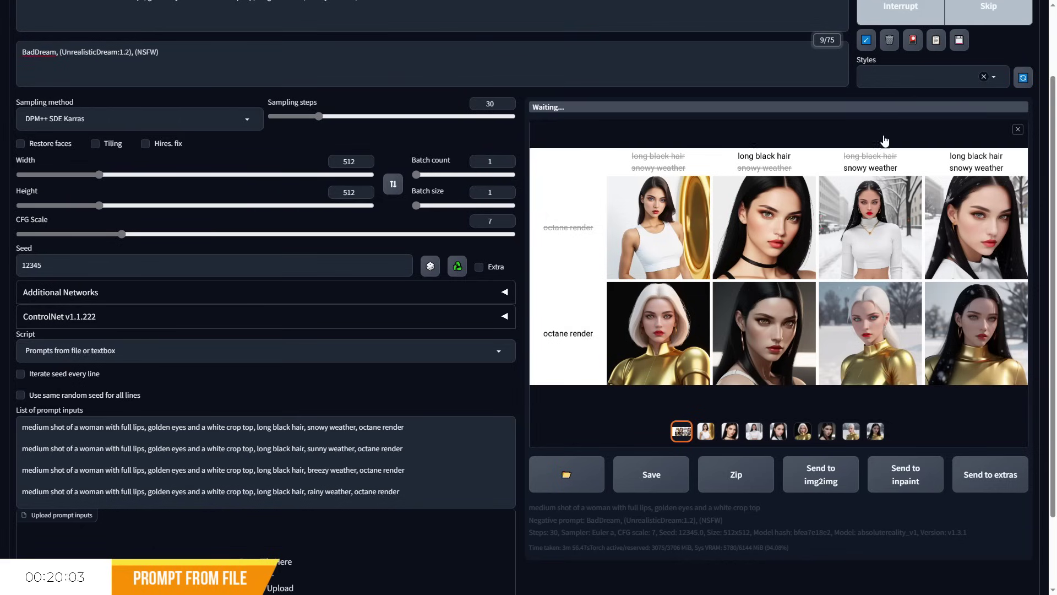